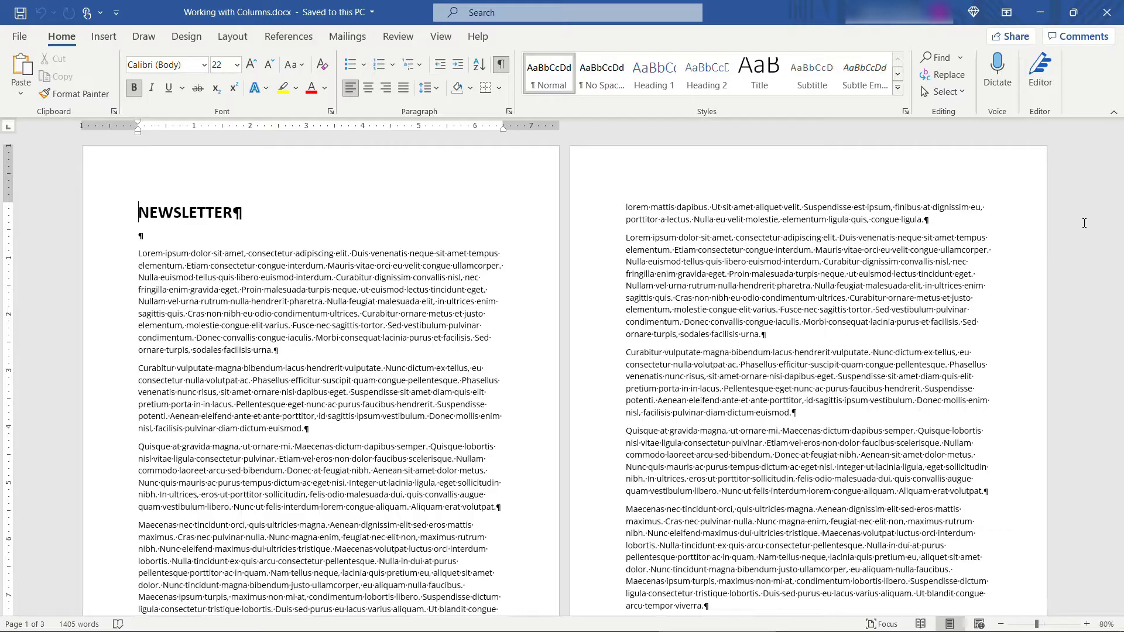
Try the Two and then the Three column presets on the newsletter body
{"action": "left_click", "coordinate": [161, 238]}
{"action": "left_click", "coordinate": [236, 41]}
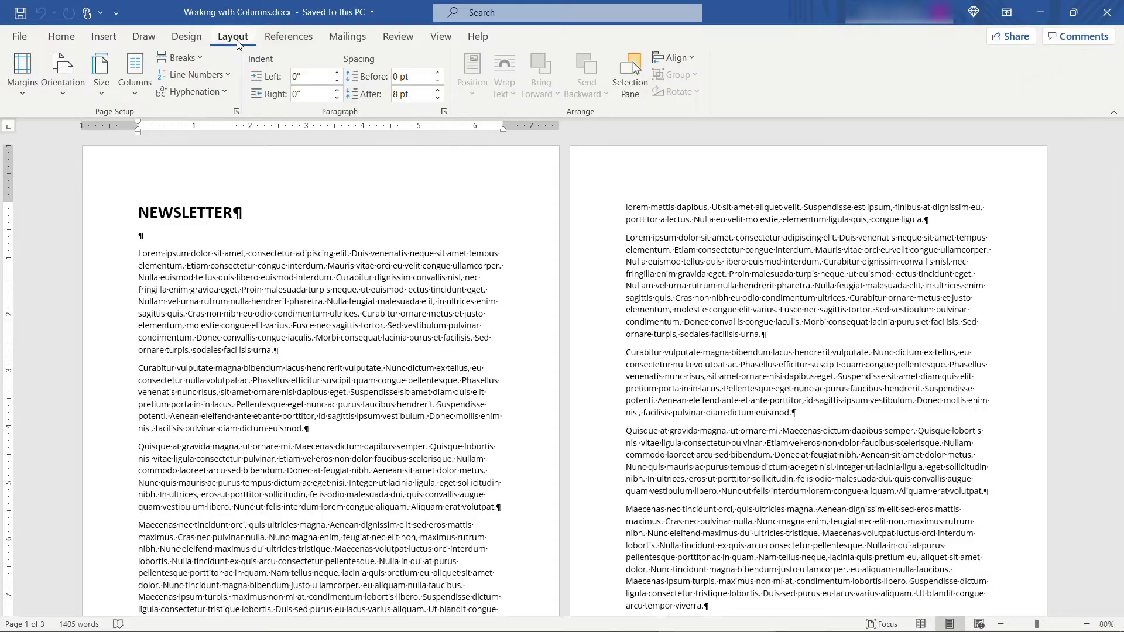
{"action": "left_click", "coordinate": [135, 104]}
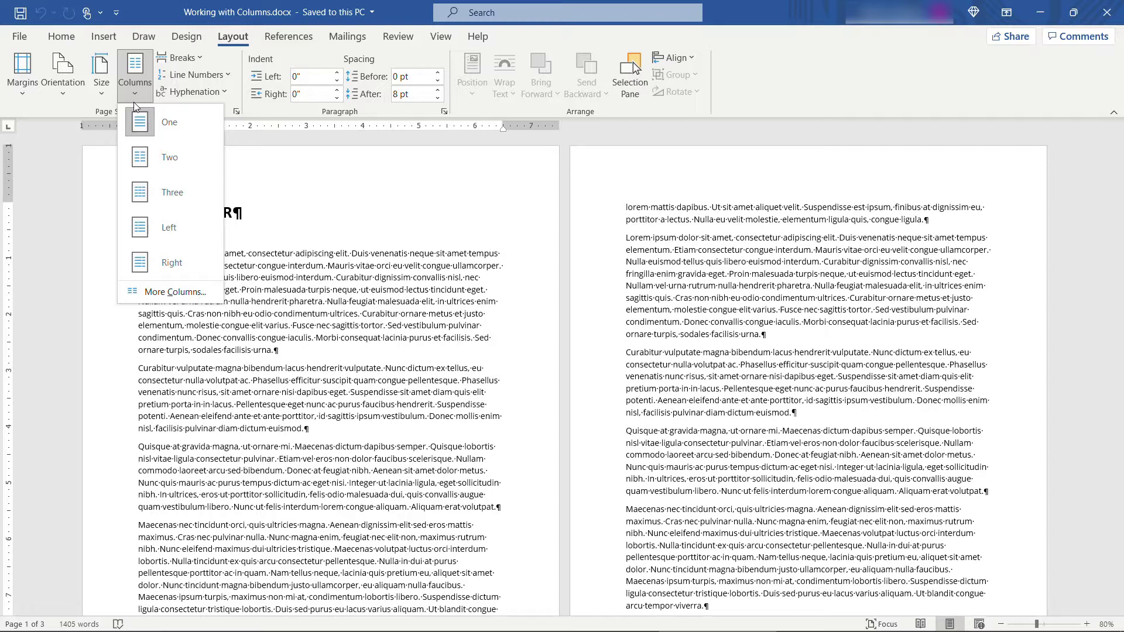
{"action": "left_click", "coordinate": [185, 159]}
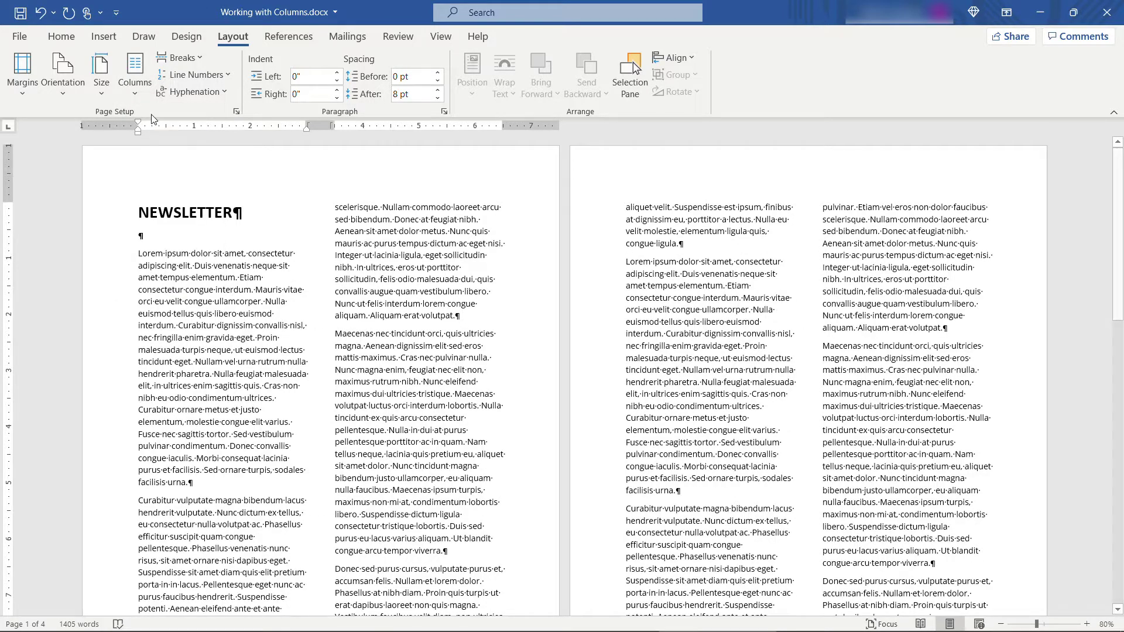
{"action": "left_click", "coordinate": [141, 93]}
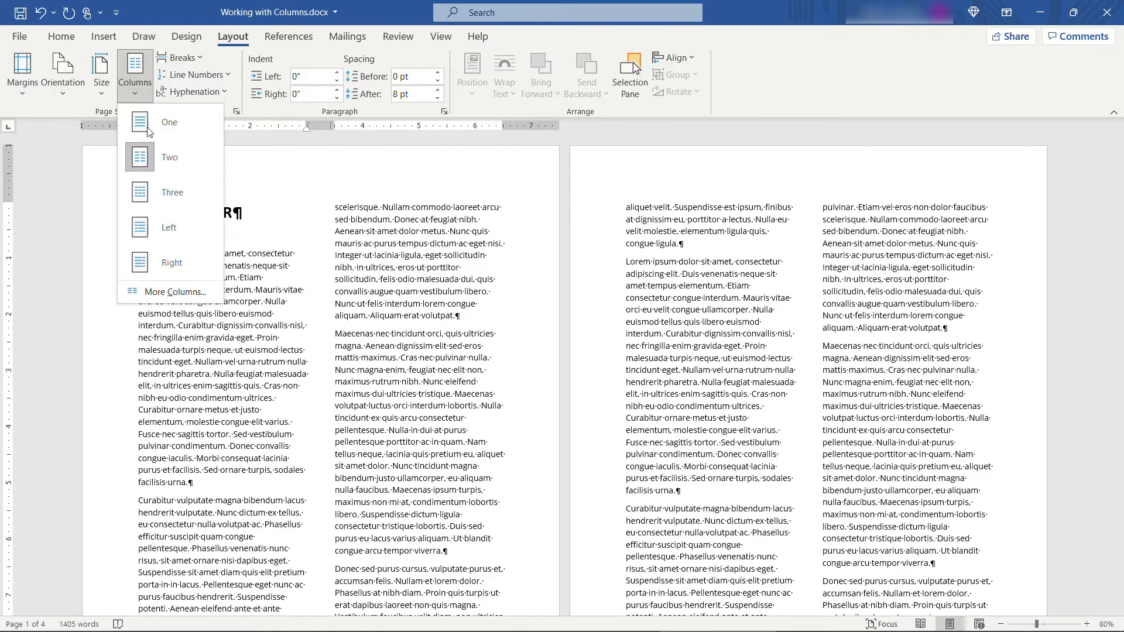
{"action": "left_click", "coordinate": [179, 206]}
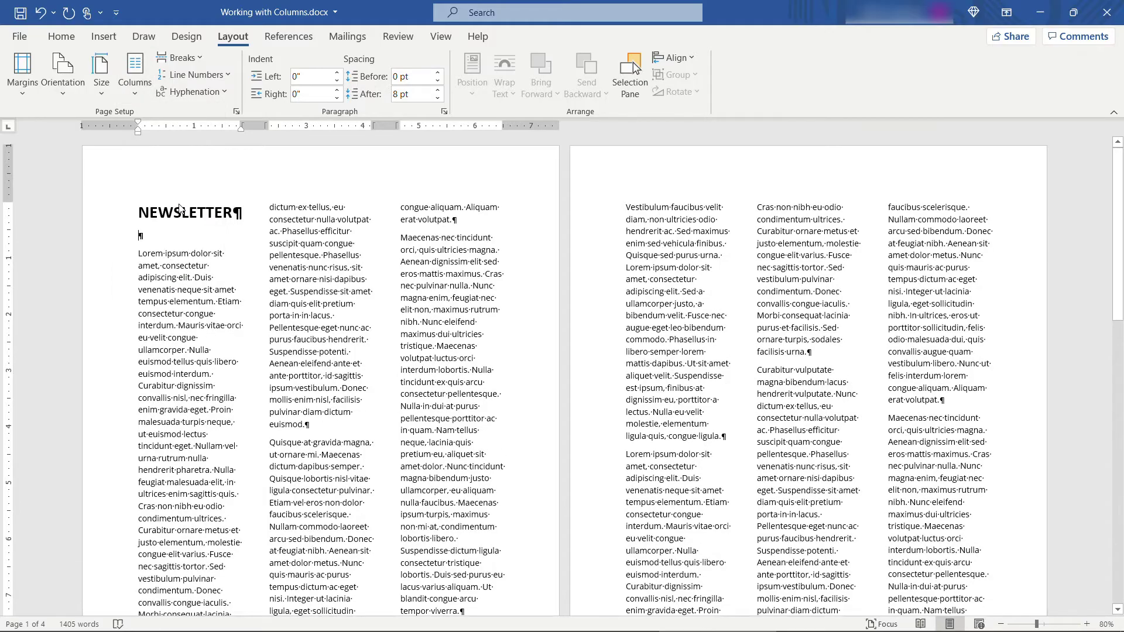
Try the Left preset, then settle on Right: a wide left column beside a narrow right one
{"action": "left_click", "coordinate": [135, 82]}
{"action": "left_click", "coordinate": [169, 228]}
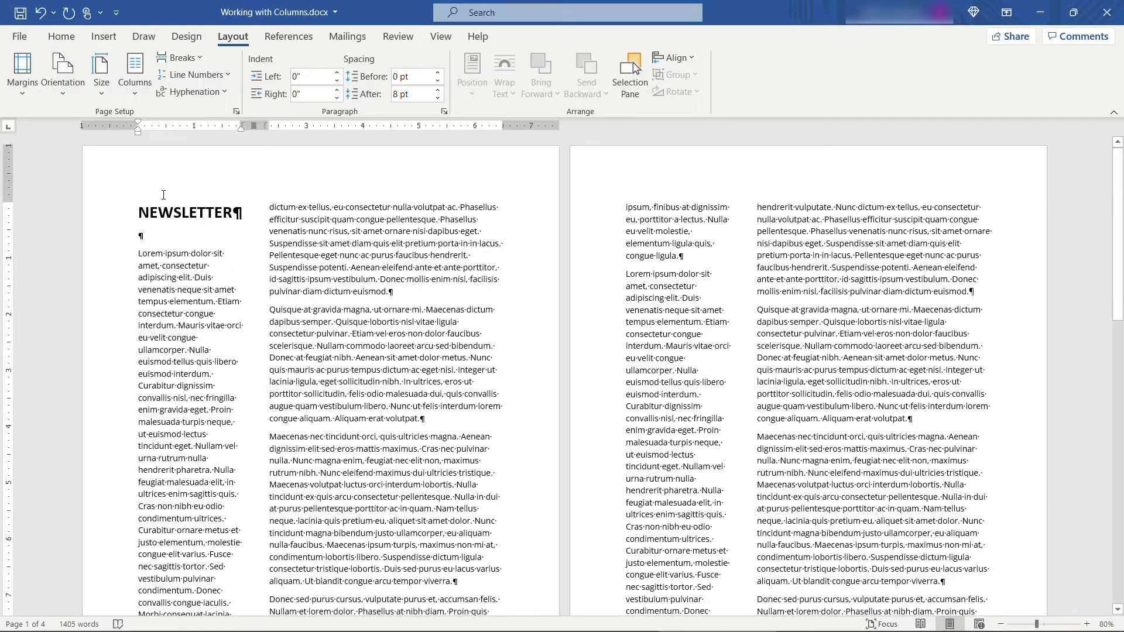
{"action": "left_click", "coordinate": [134, 82]}
{"action": "left_click", "coordinate": [178, 265]}
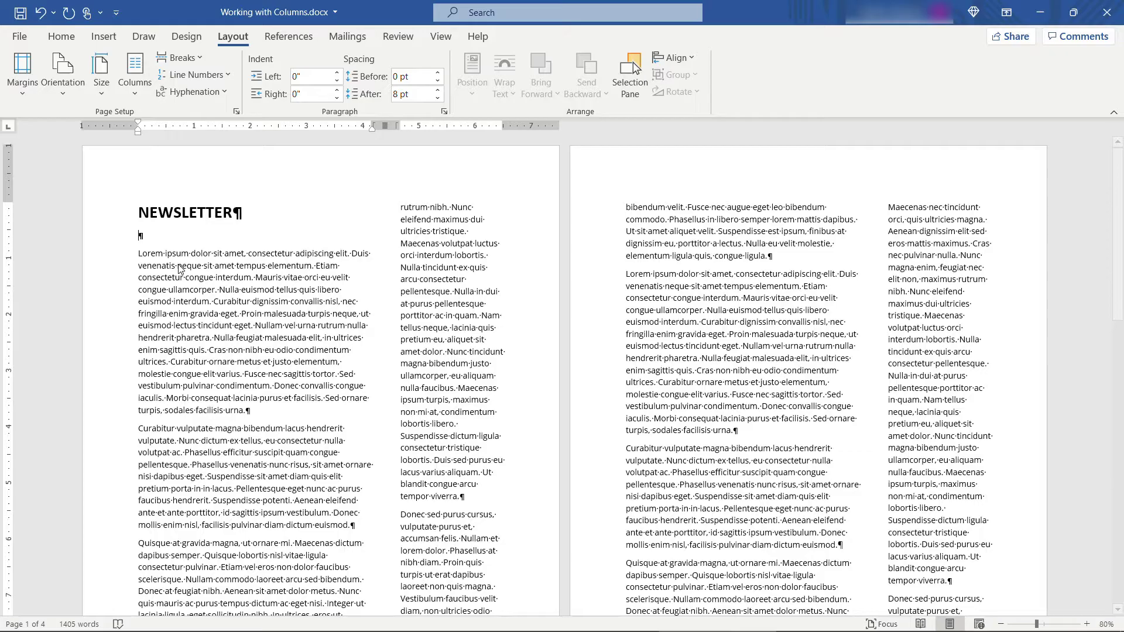
{"action": "scroll", "coordinate": [179, 268], "scroll_direction": "down", "scroll_amount": 10}
{"action": "scroll", "coordinate": [179, 264], "scroll_direction": "down", "scroll_amount": 5}
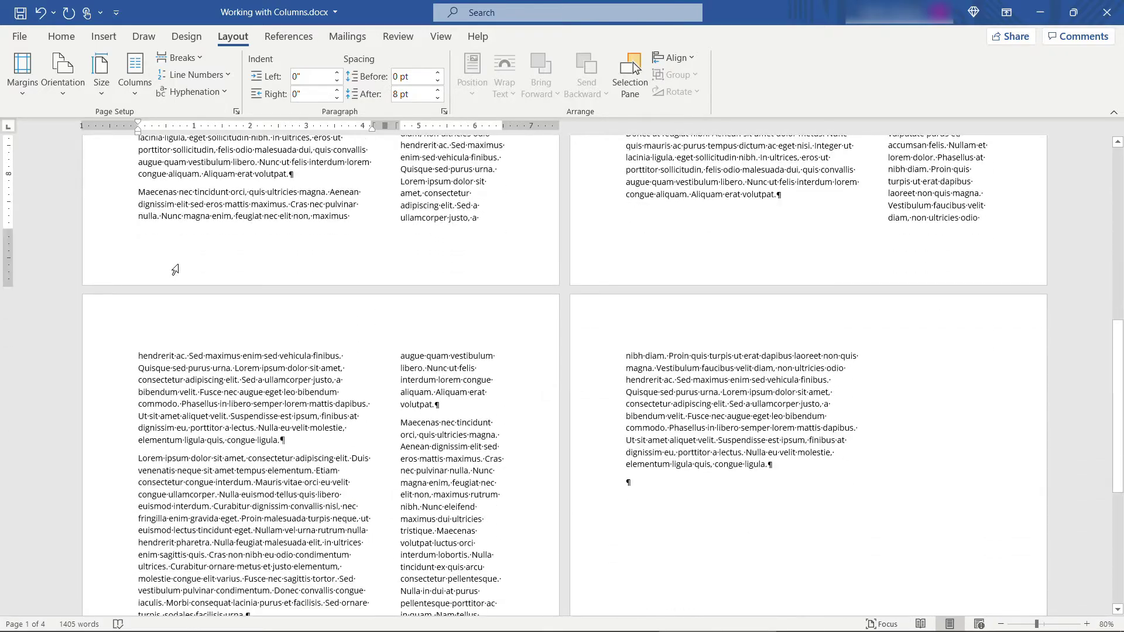
{"action": "scroll", "coordinate": [179, 264], "scroll_direction": "up", "scroll_amount": 12}
{"action": "scroll", "coordinate": [179, 265], "scroll_direction": "up", "scroll_amount": 3}
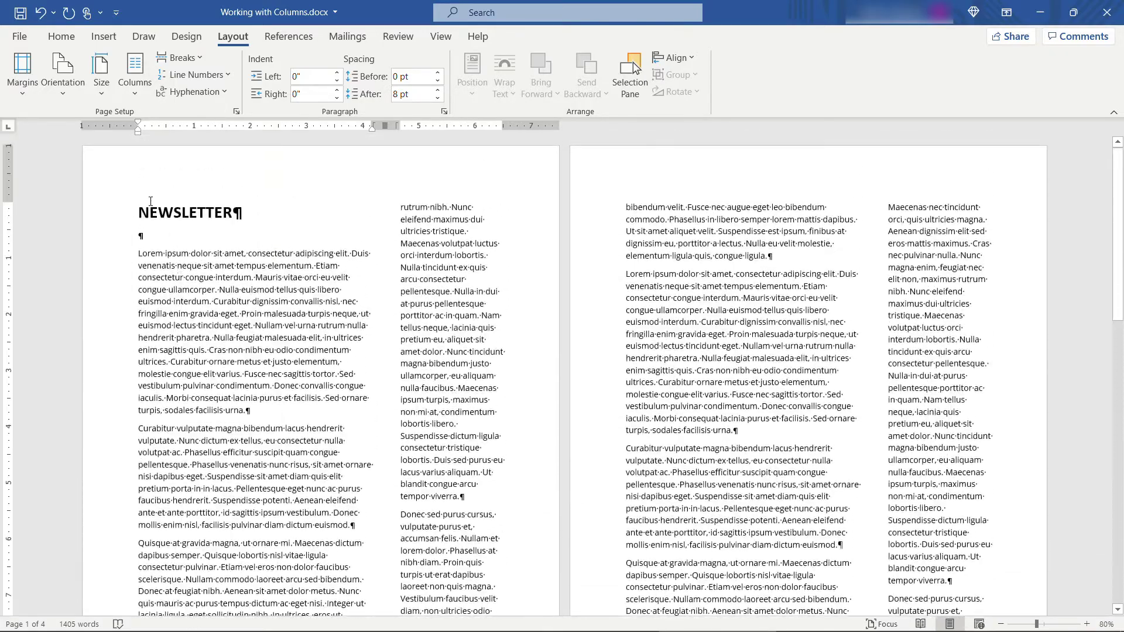
Look at More Columns without changes, then set the newsletter back to One column
{"action": "left_click", "coordinate": [133, 89]}
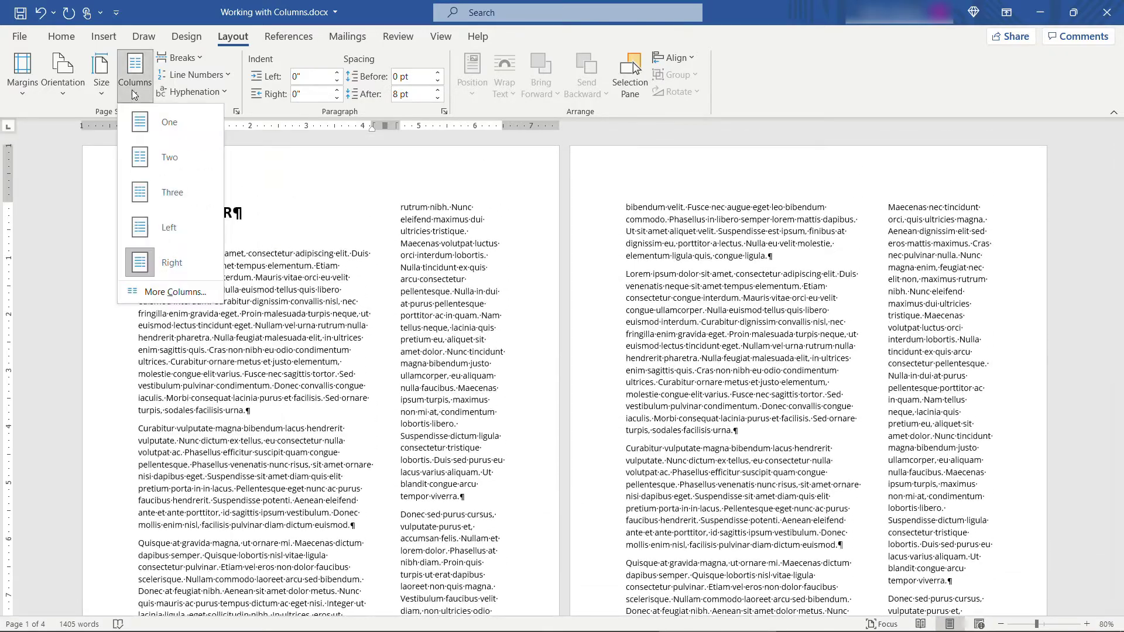
{"action": "left_click", "coordinate": [174, 293]}
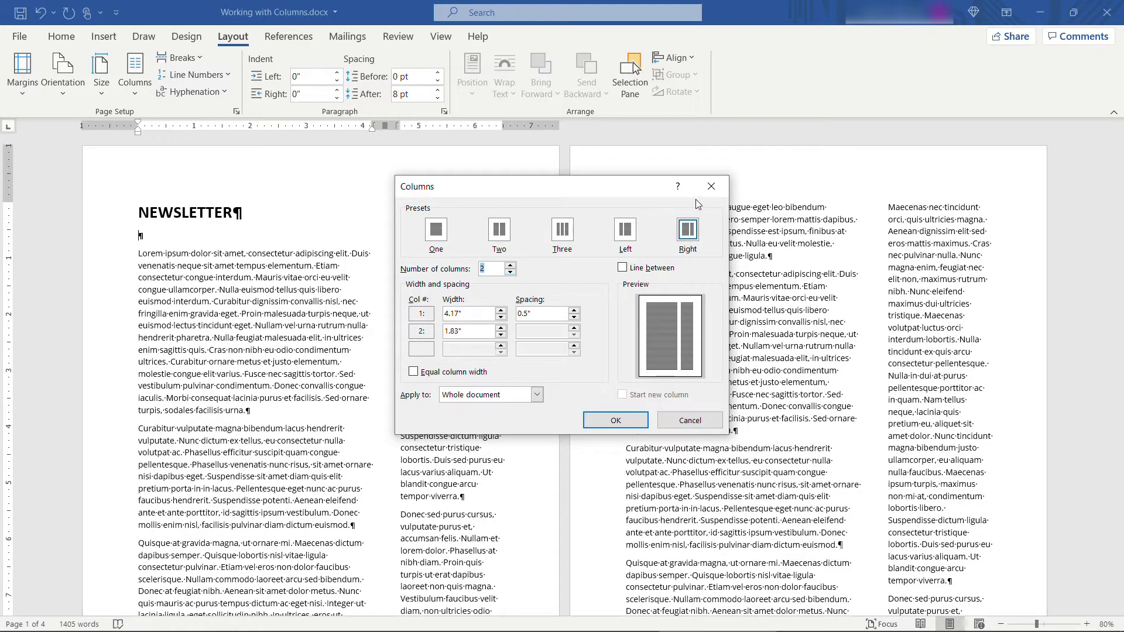
{"action": "left_click", "coordinate": [711, 187]}
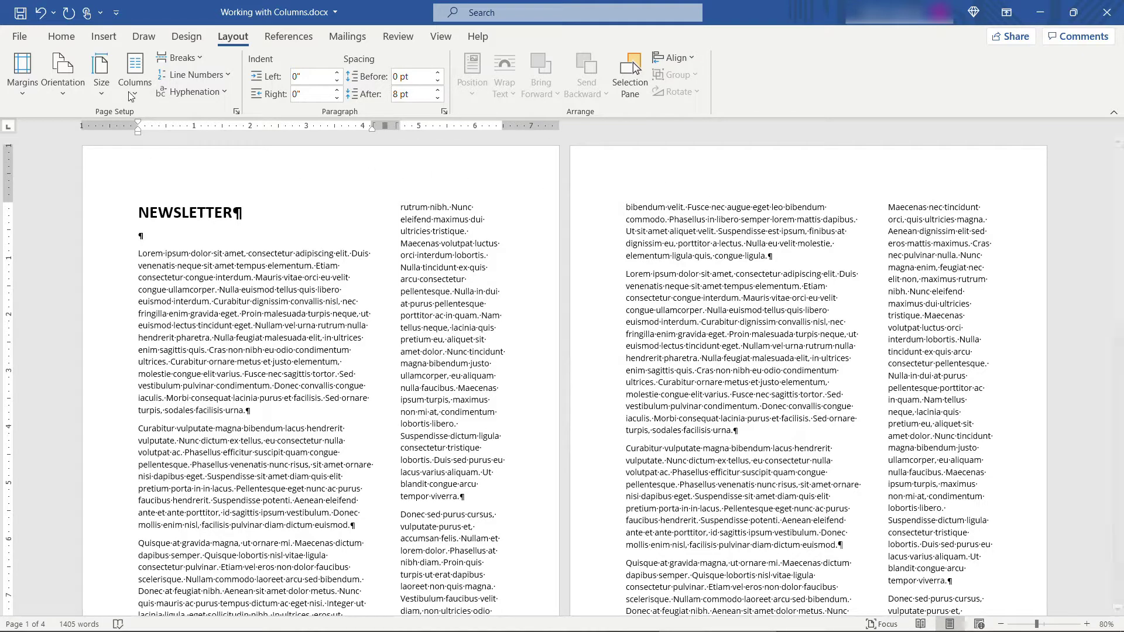
{"action": "left_click", "coordinate": [134, 73]}
{"action": "left_click", "coordinate": [162, 122]}
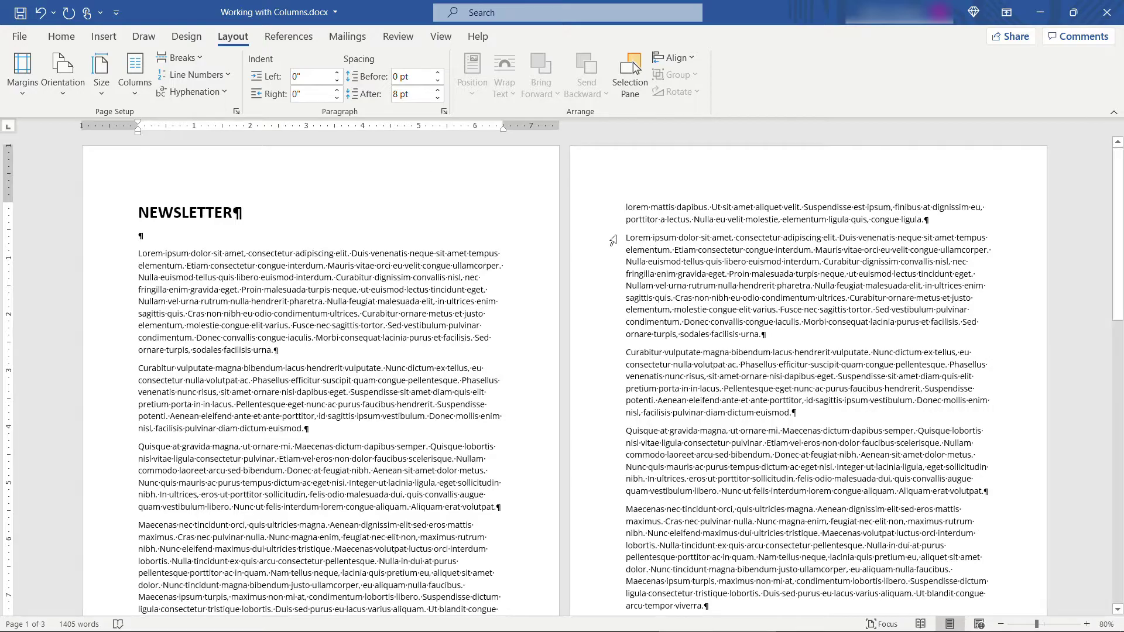
Select the three Lorem ipsum paragraphs on page 2 and set them in Three columns
{"action": "left_click_drag", "start_coordinate": [613, 241], "coordinate": [981, 495]}
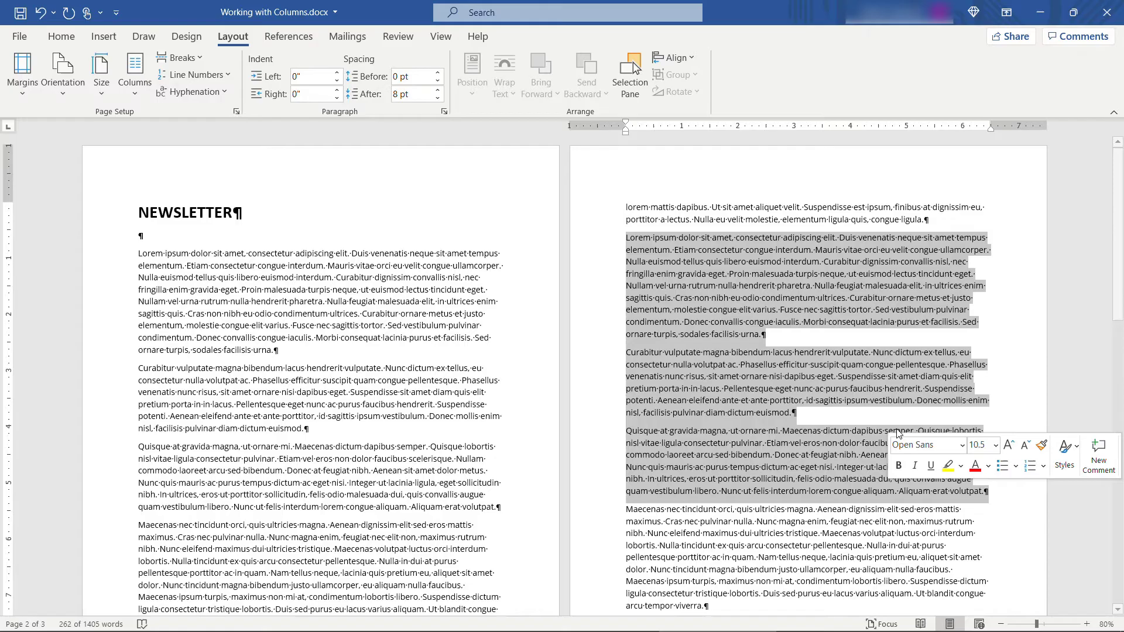
{"action": "left_click", "coordinate": [124, 87]}
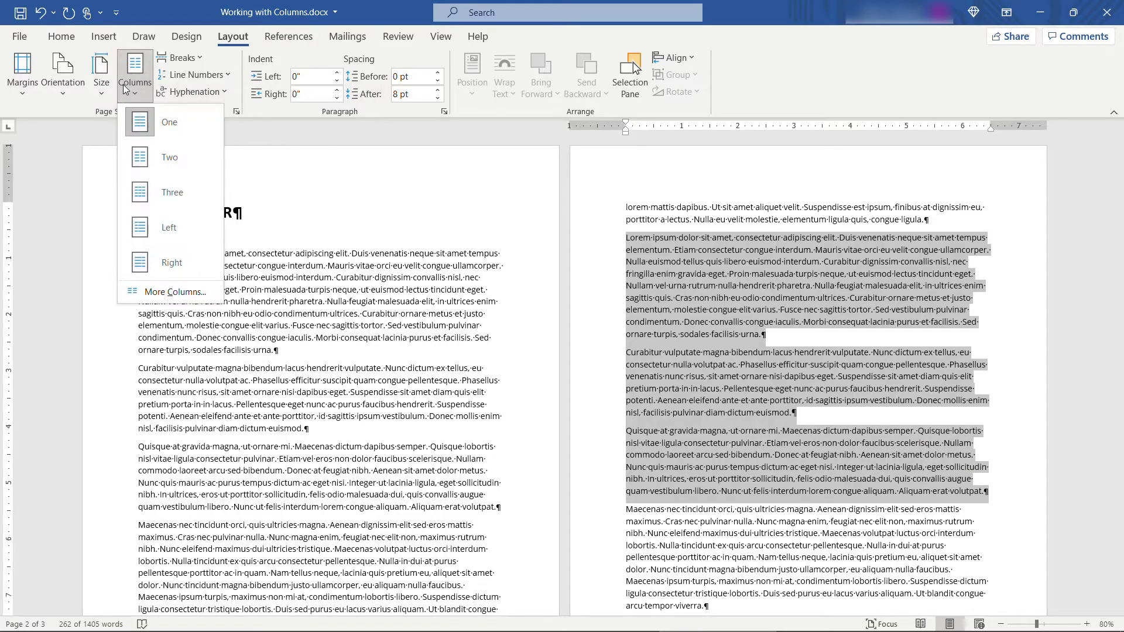
{"action": "left_click", "coordinate": [177, 193]}
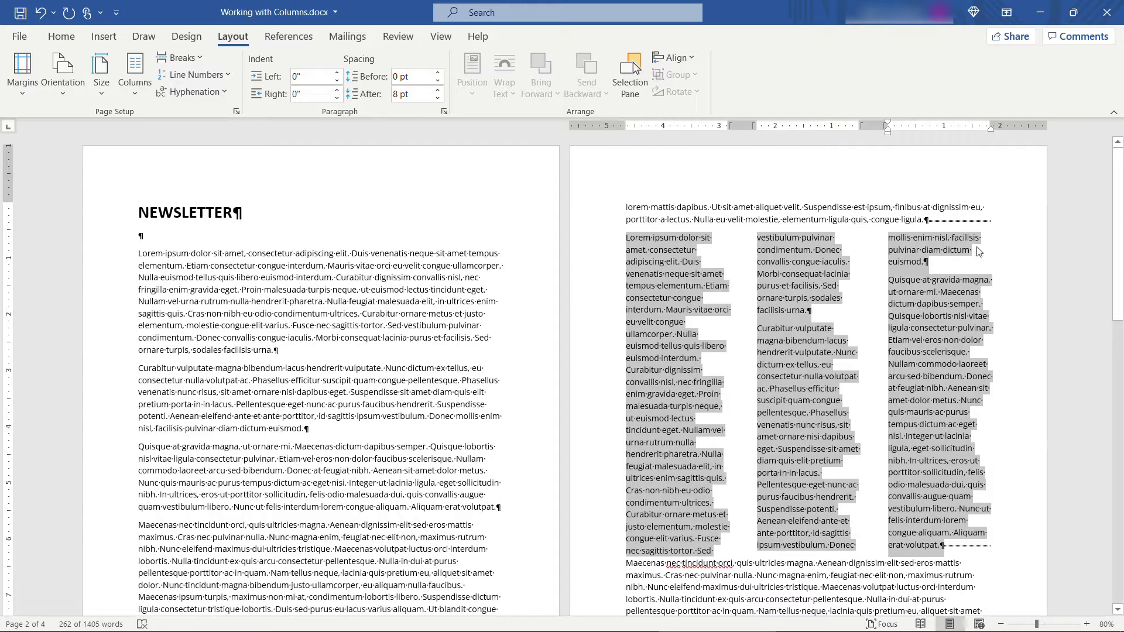
{"action": "left_click", "coordinate": [998, 228]}
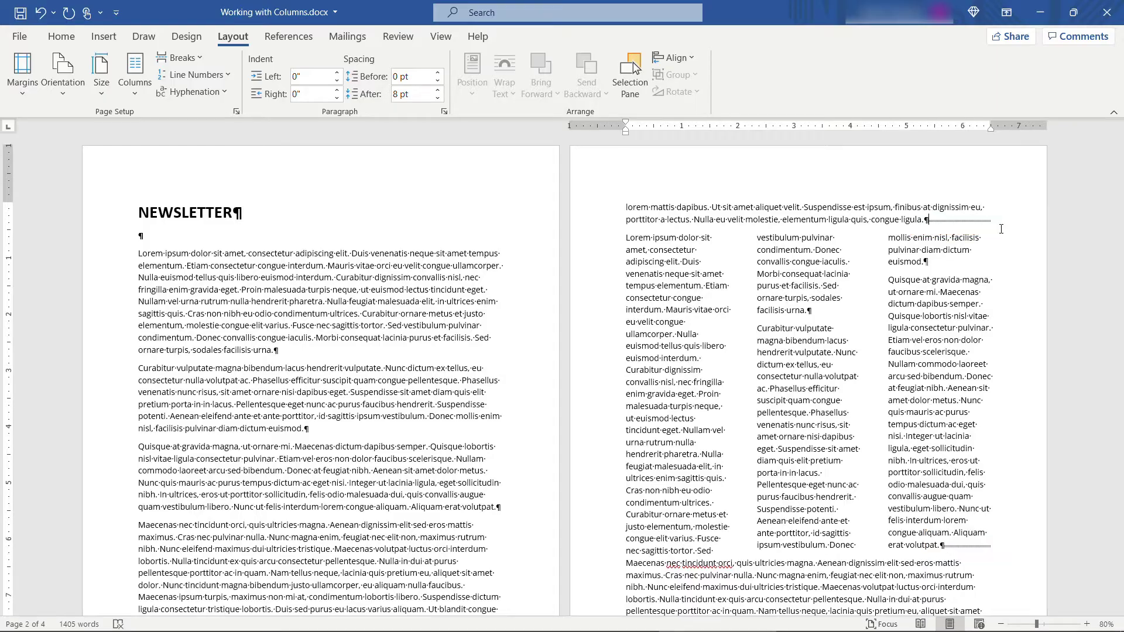
{"action": "left_click", "coordinate": [62, 37]}
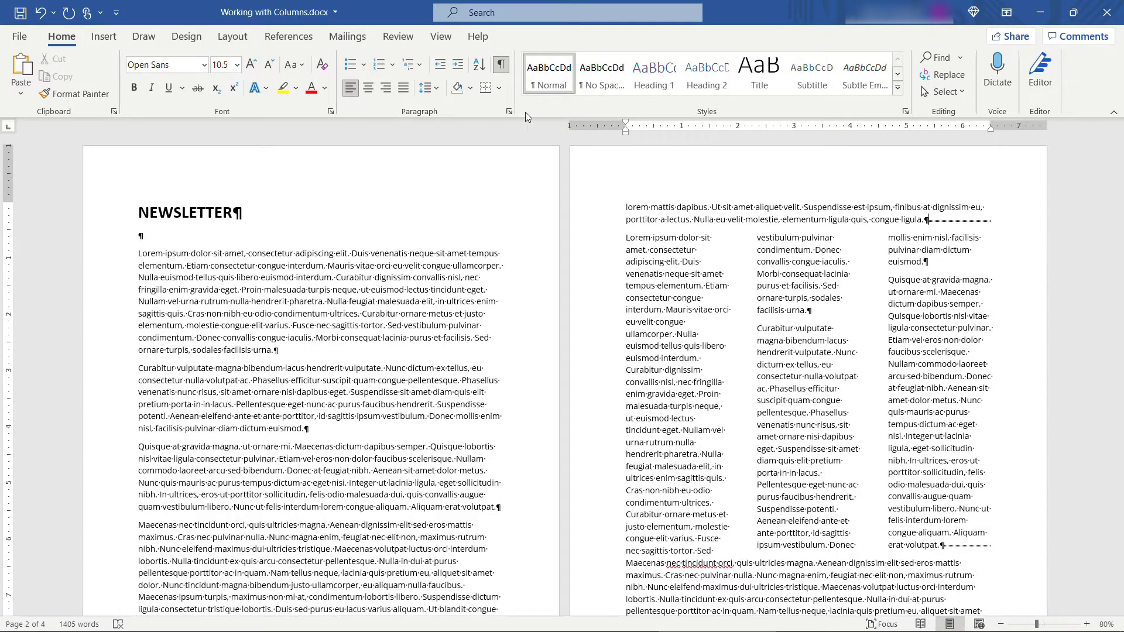
Switch the Lorem ipsum section to two columns, then back to three columns
{"action": "left_click", "coordinate": [622, 239]}
{"action": "left_click", "coordinate": [232, 37]}
{"action": "left_click", "coordinate": [138, 91]}
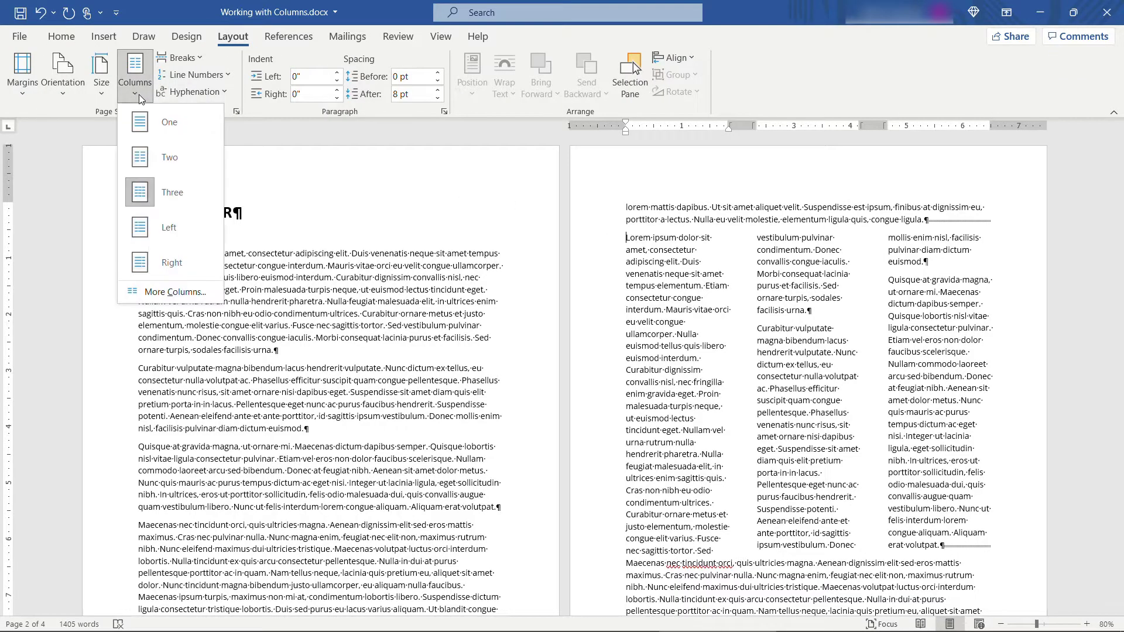
{"action": "left_click", "coordinate": [173, 156]}
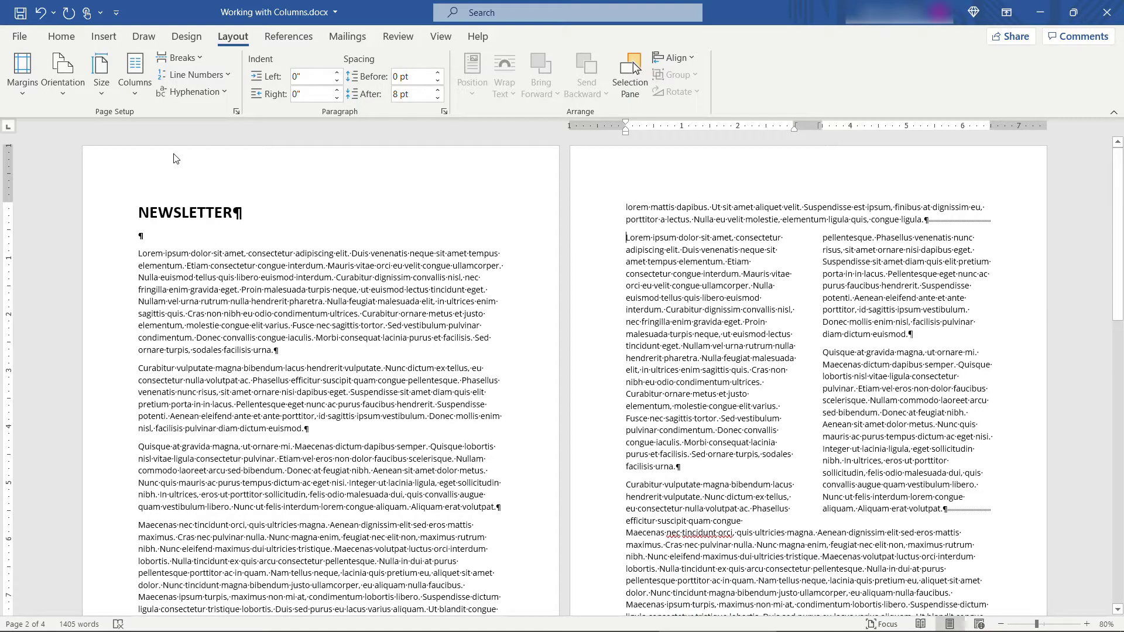
{"action": "left_click", "coordinate": [138, 93]}
{"action": "left_click", "coordinate": [185, 194]}
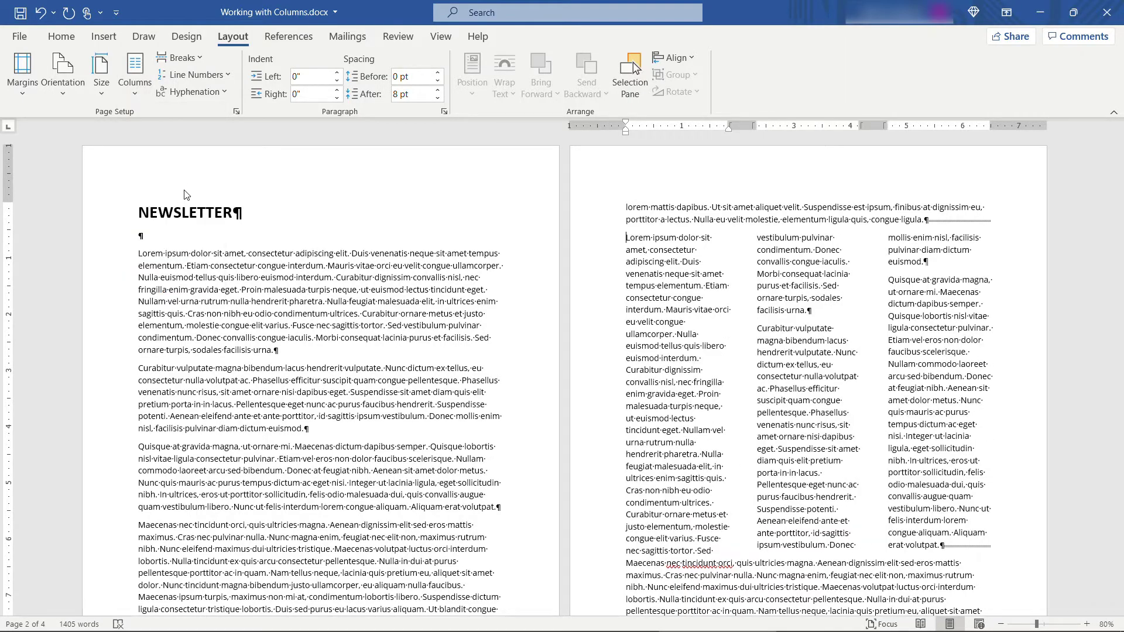
Undo the column change and add an empty line after the paragraph ending 'sodales facilisis urna.'
{"action": "key", "text": "ctrl+z"}
{"action": "key", "text": "ctrl+z"}
{"action": "key", "text": "ctrl+z"}
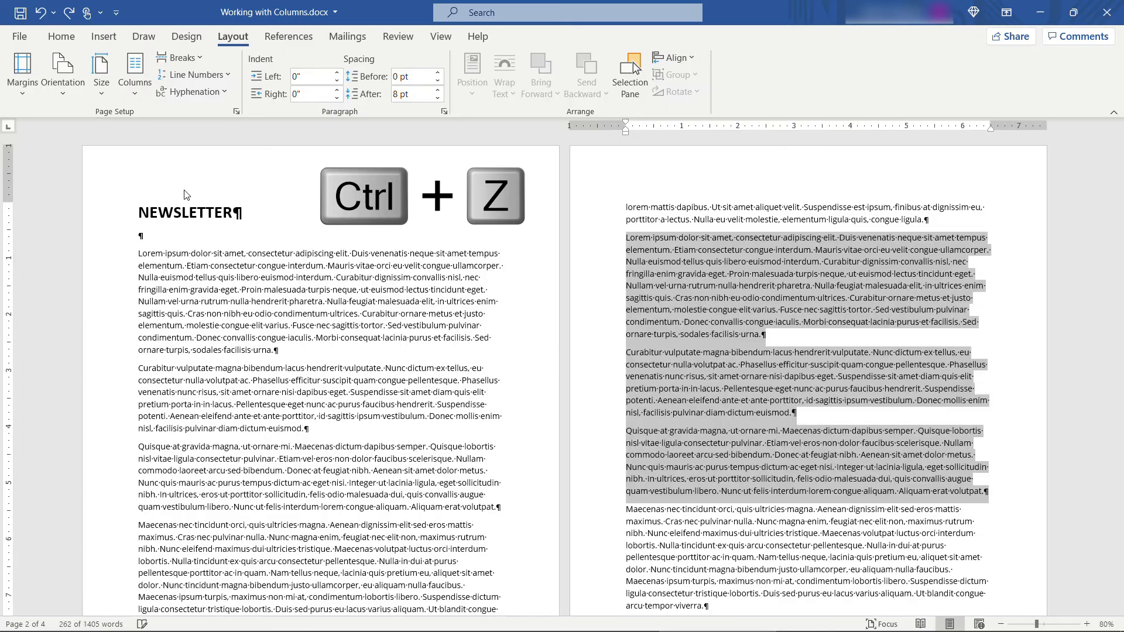
{"action": "left_click", "coordinate": [770, 342]}
{"action": "key", "text": "Return"}
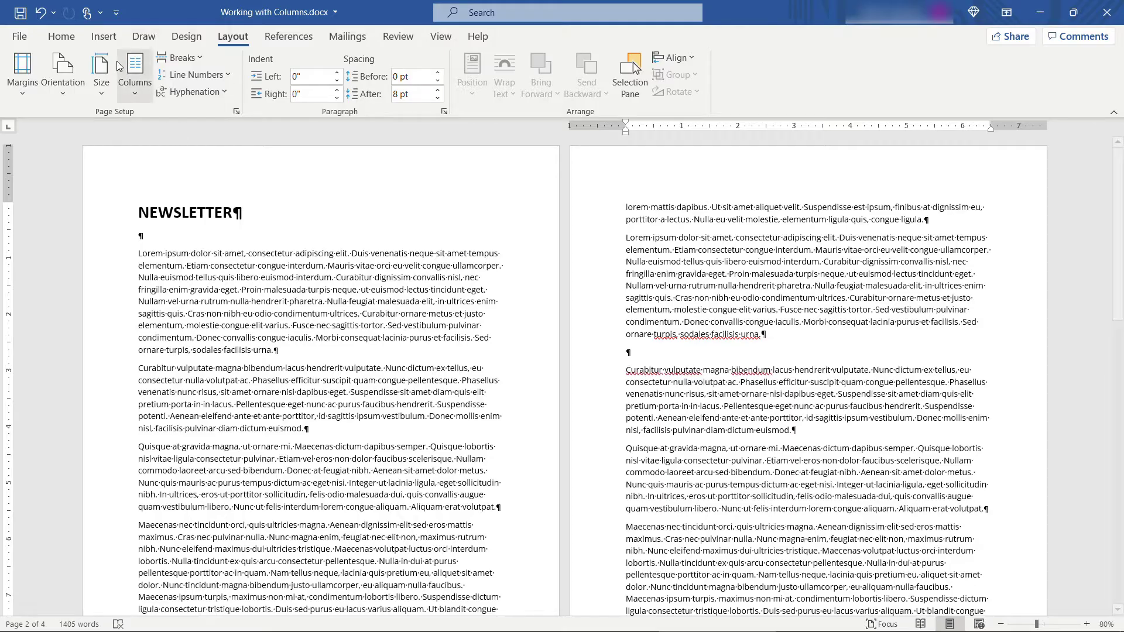
Insert Dan.jpg from this device on the empty line, then select the paragraph and photo together
{"action": "left_click", "coordinate": [105, 37]}
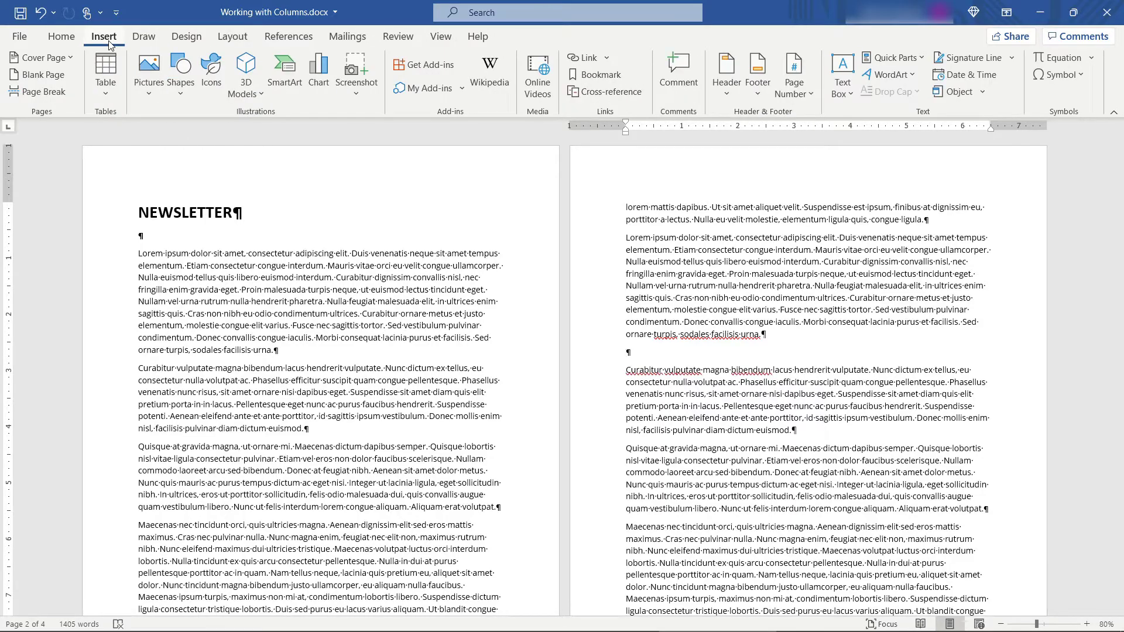
{"action": "left_click", "coordinate": [153, 94]}
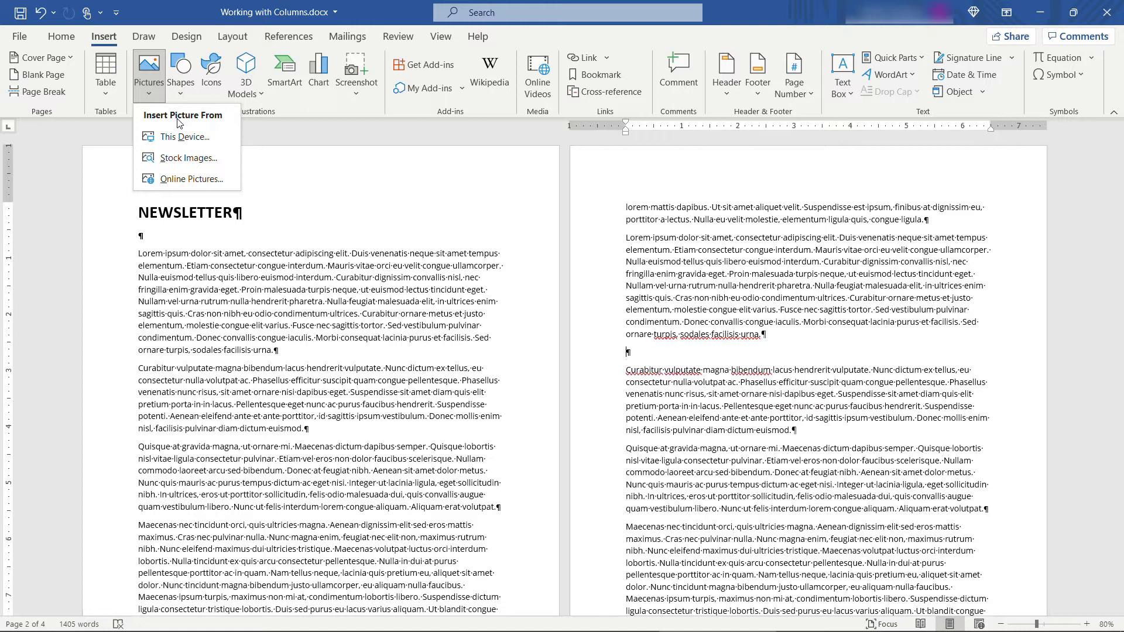
{"action": "left_click", "coordinate": [210, 138]}
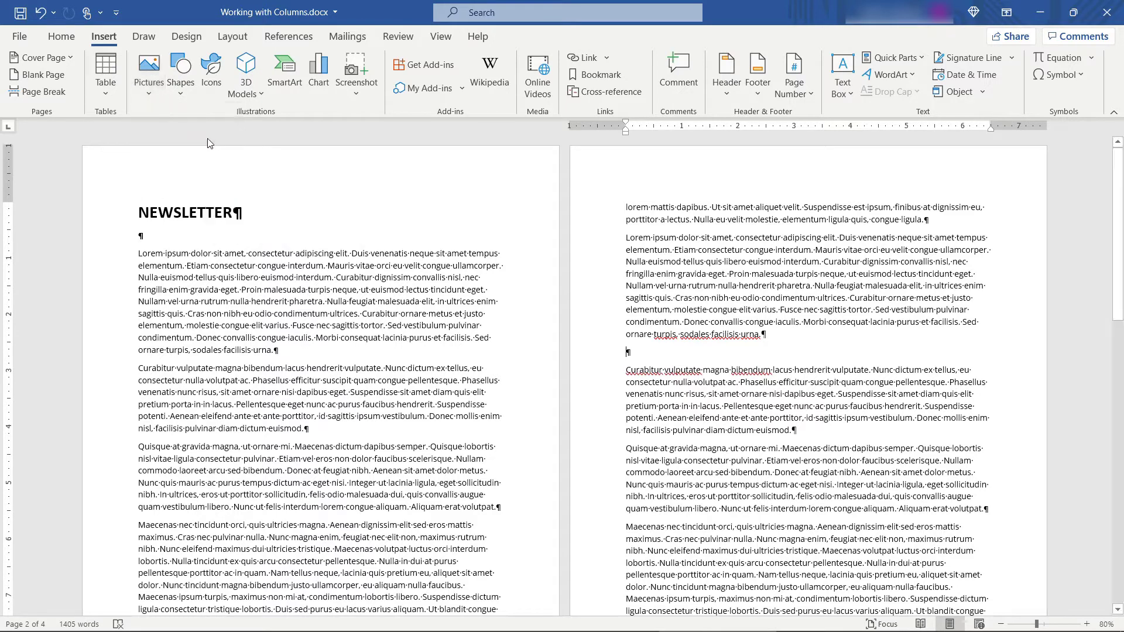
{"action": "left_click", "coordinate": [185, 136]}
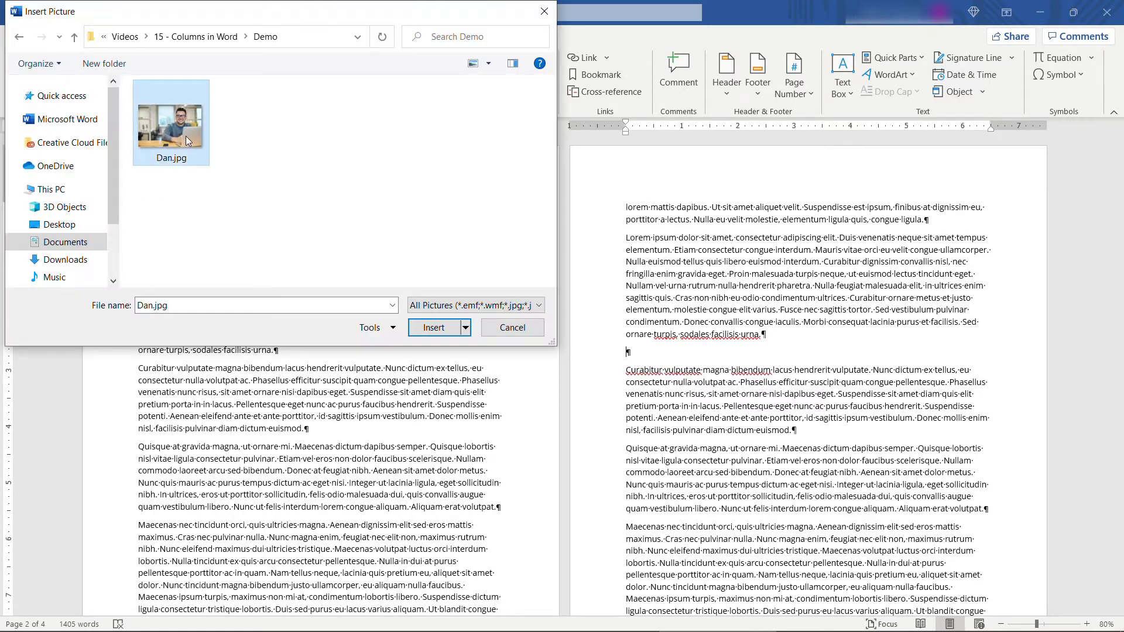
{"action": "left_click", "coordinate": [433, 327]}
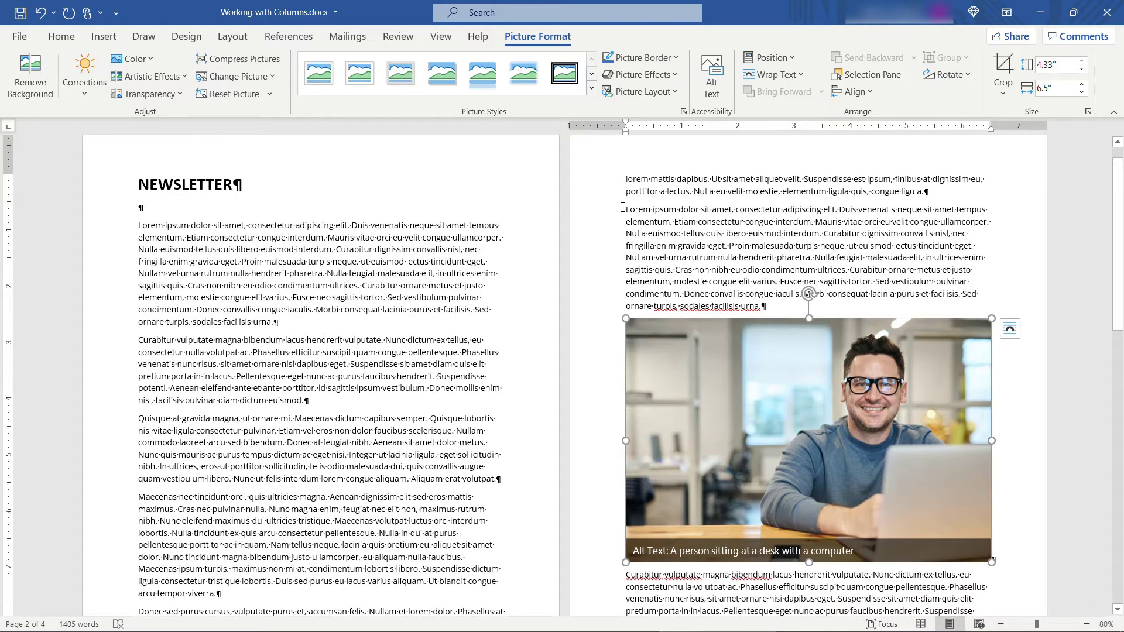
{"action": "left_click_drag", "start_coordinate": [623, 208], "coordinate": [1033, 495]}
{"action": "left_click_drag", "start_coordinate": [1008, 551], "coordinate": [1002, 559]}
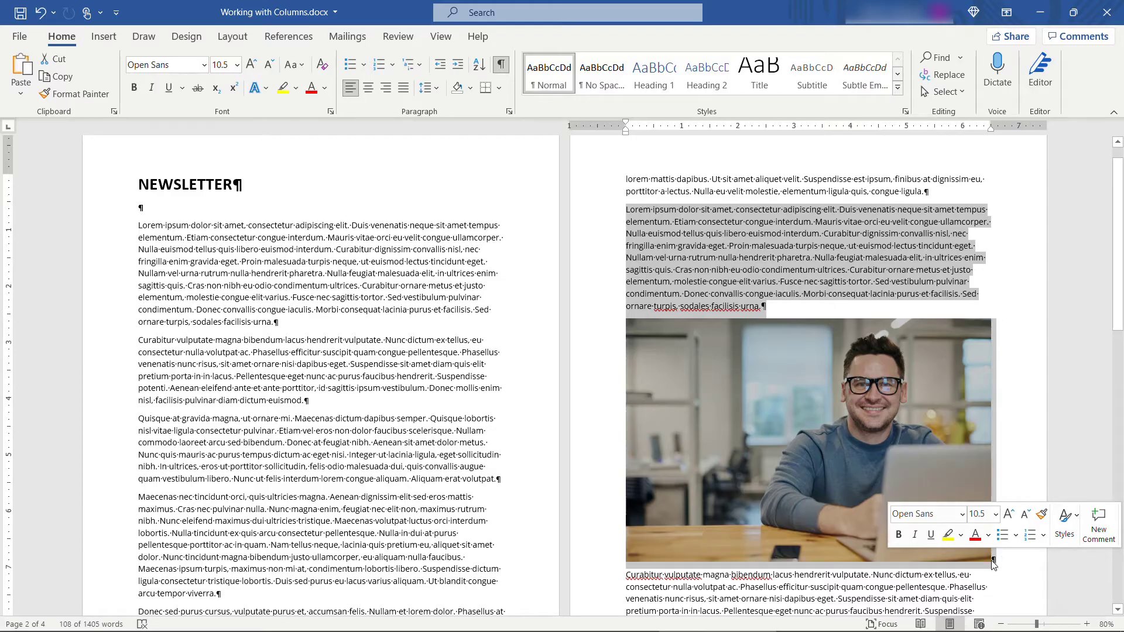
Set the paragraph and photo in two columns and shrink the Dan.jpg photo by its corners
{"action": "left_click", "coordinate": [230, 37]}
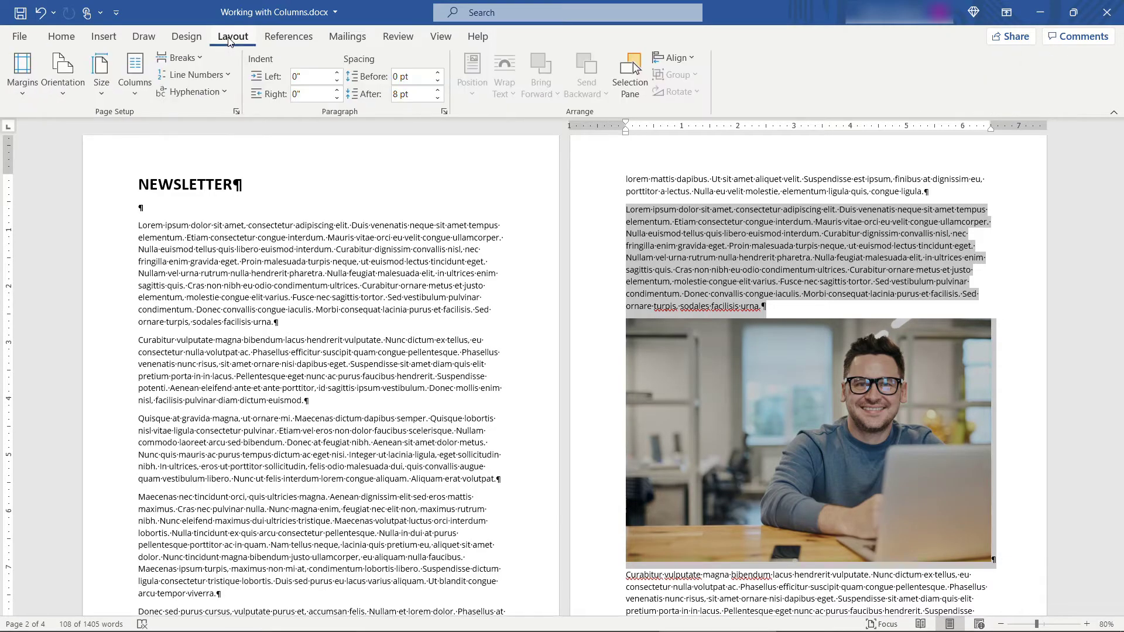
{"action": "left_click", "coordinate": [127, 100]}
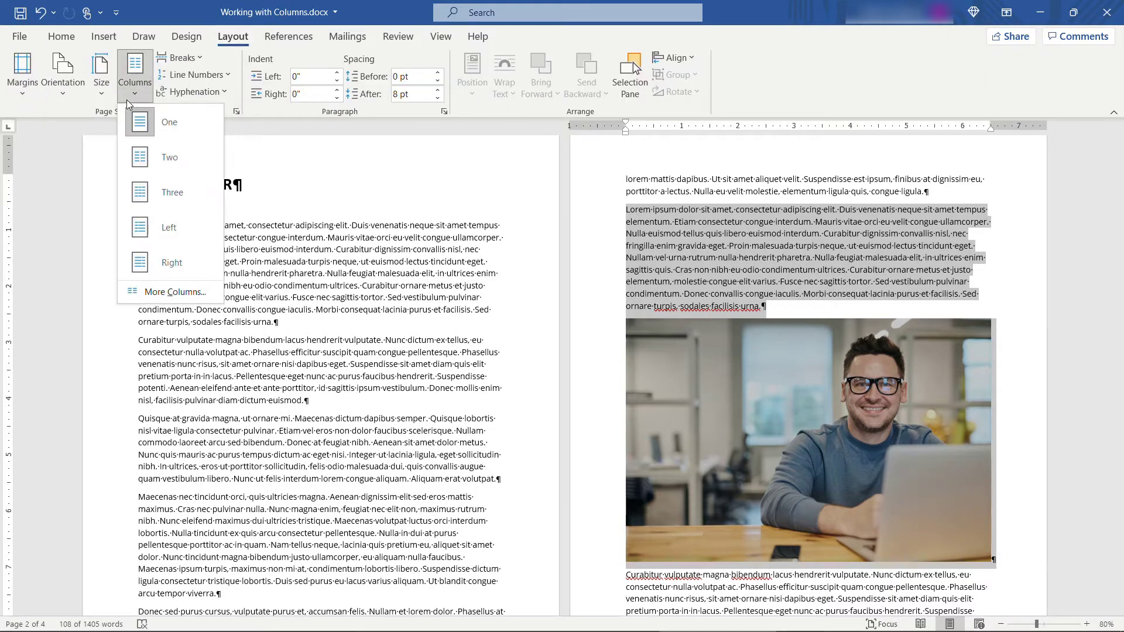
{"action": "left_click", "coordinate": [162, 153]}
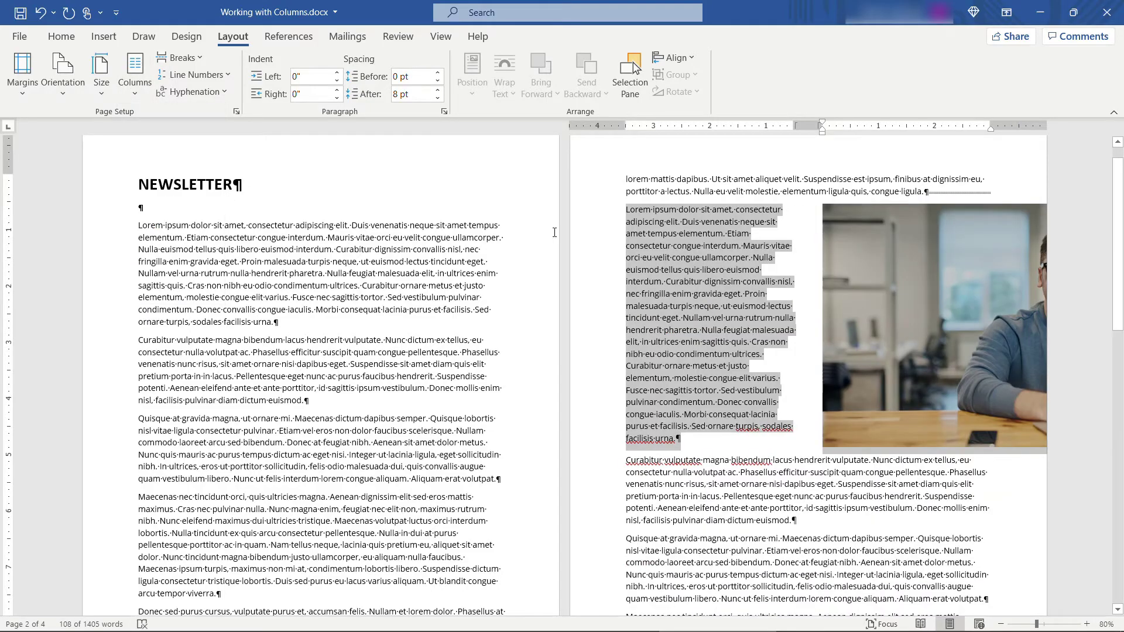
{"action": "left_click", "coordinate": [872, 251]}
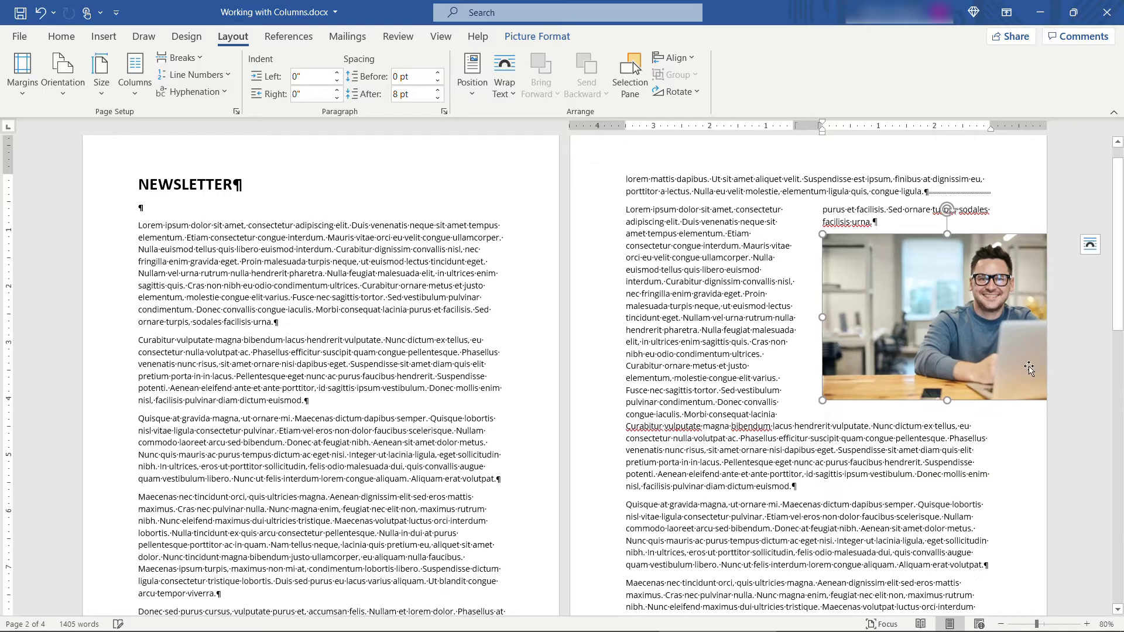
{"action": "left_click_drag", "start_coordinate": [822, 402], "coordinate": [888, 345]}
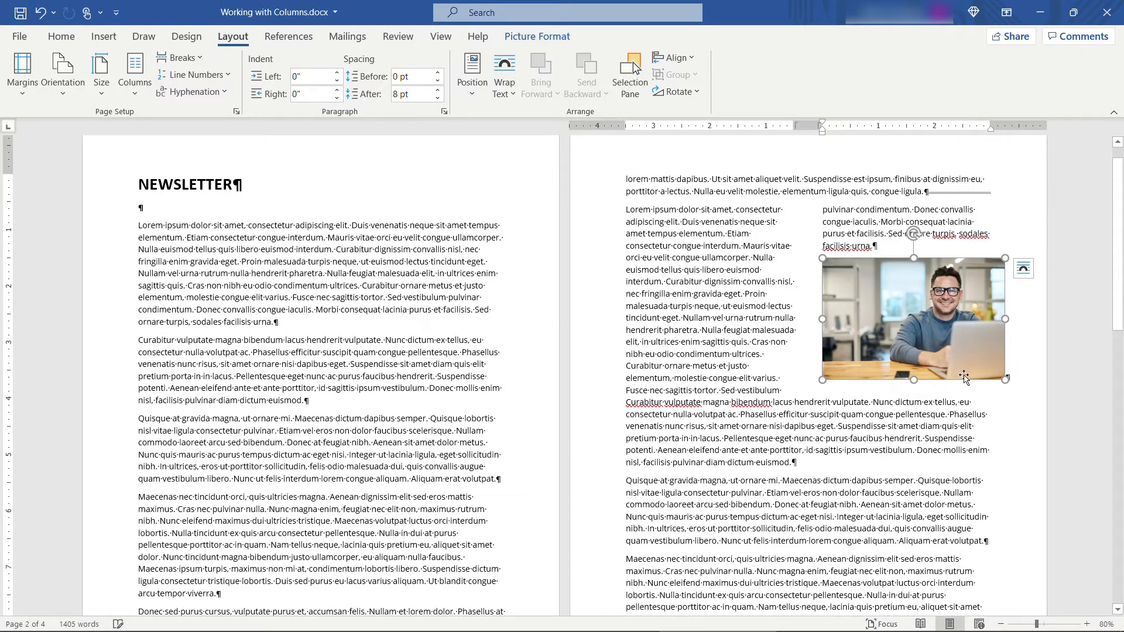
{"action": "left_click_drag", "start_coordinate": [1005, 379], "coordinate": [960, 361]}
{"action": "left_click", "coordinate": [998, 359]}
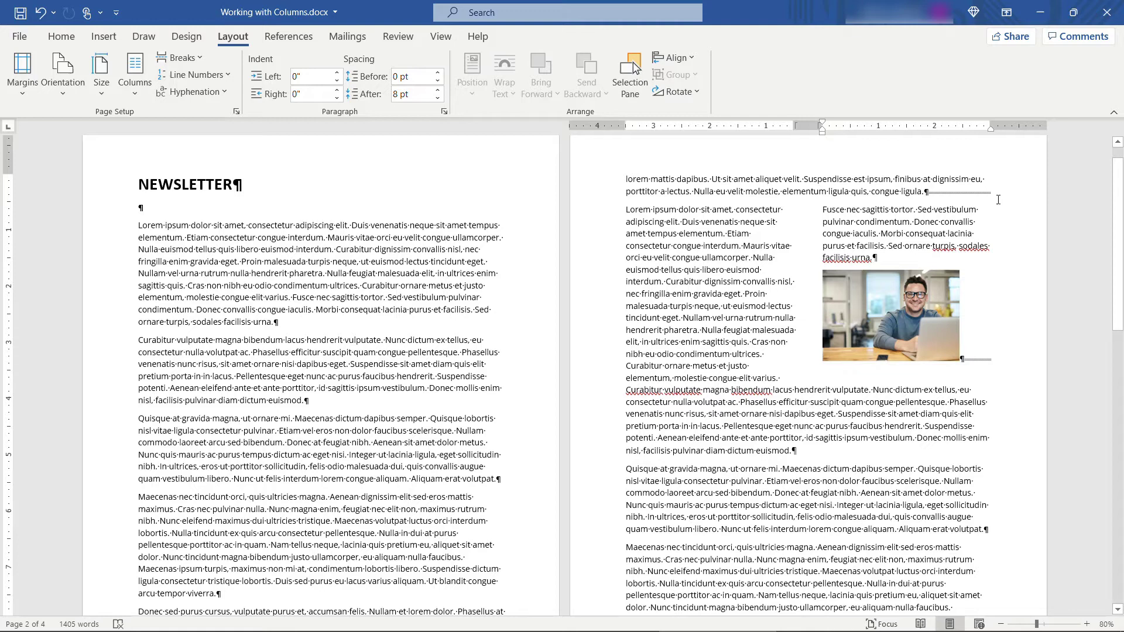
Change the section to three columns so the photo sits in the rightmost column
{"action": "left_click", "coordinate": [1002, 358]}
{"action": "left_click", "coordinate": [132, 86]}
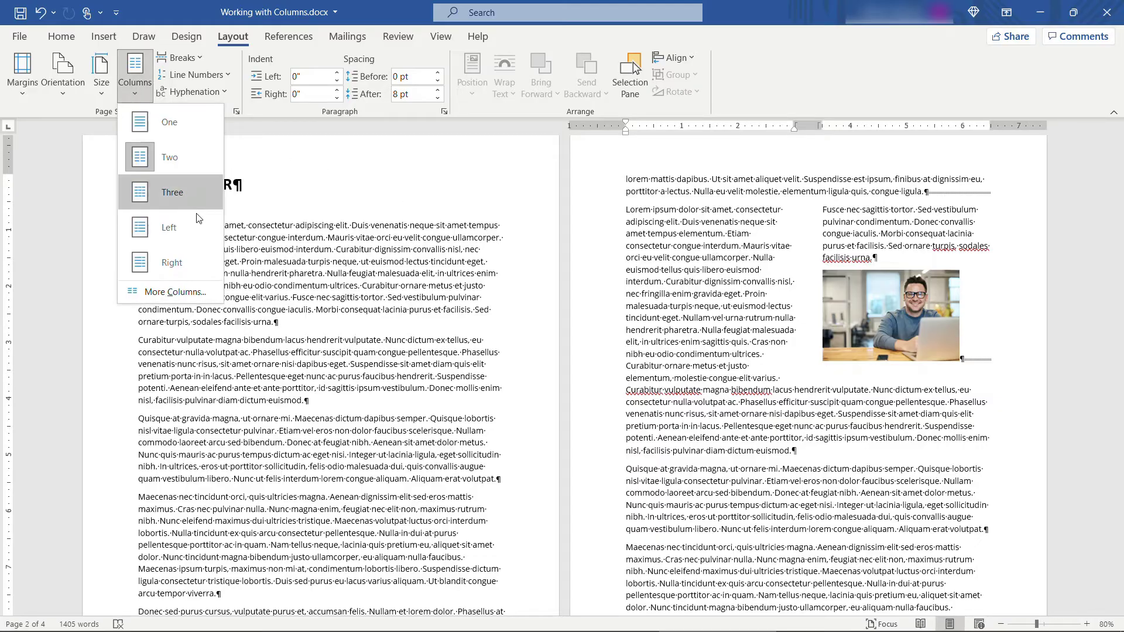
{"action": "left_click", "coordinate": [185, 199]}
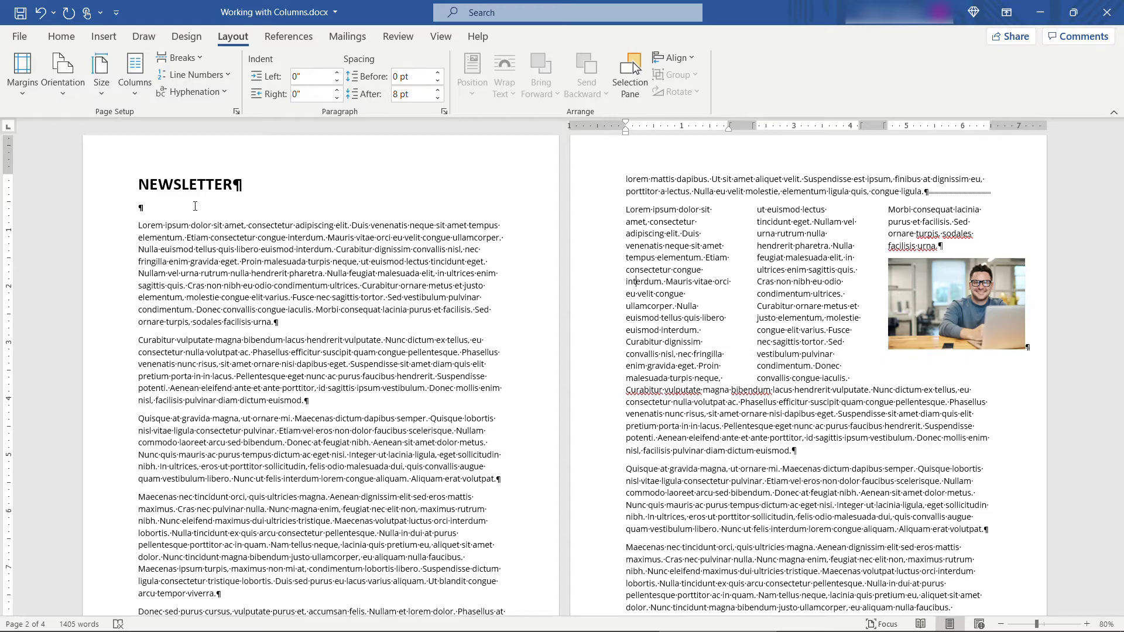
Insert a 5×3 table on a new line after the paragraph ending 'dictum euismod.'
{"action": "left_click", "coordinate": [845, 450]}
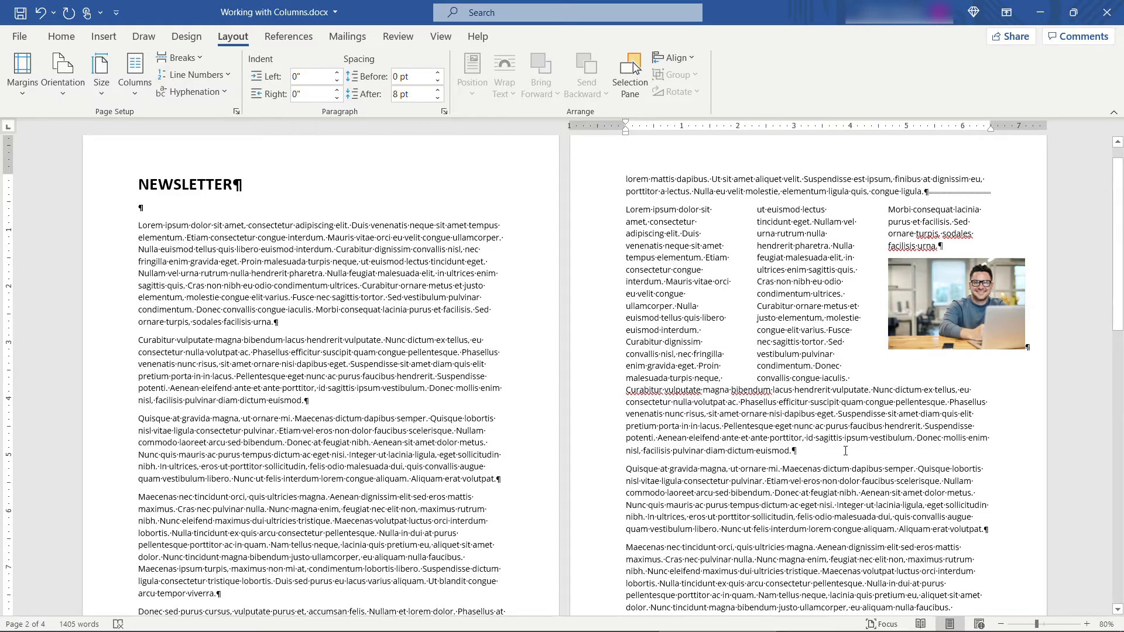
{"action": "key", "text": "Return"}
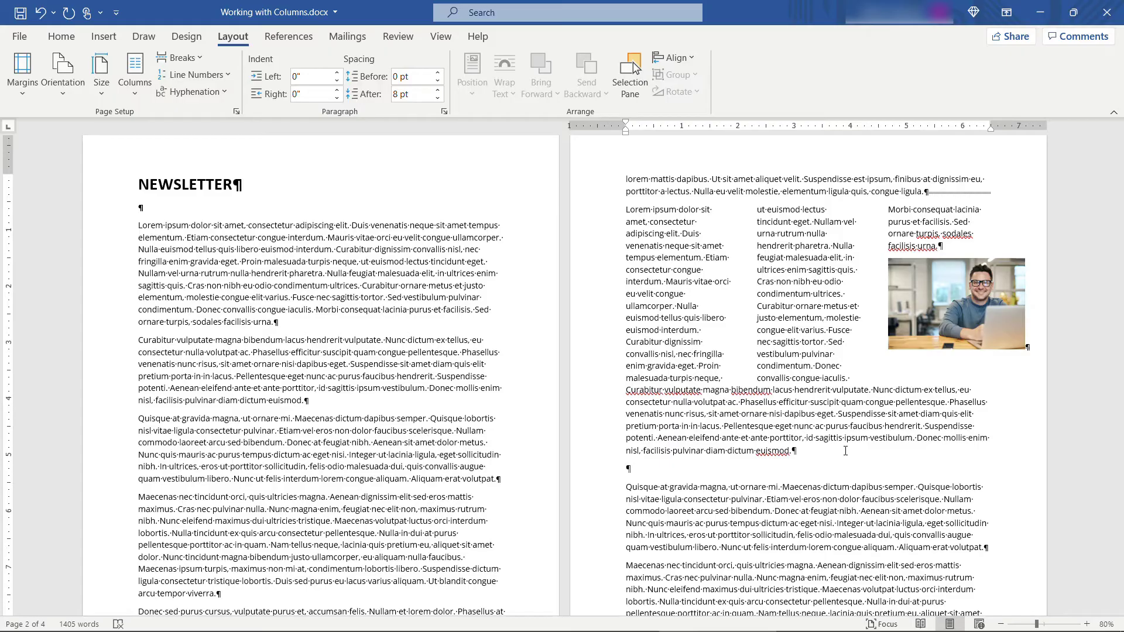
{"action": "left_click", "coordinate": [110, 42]}
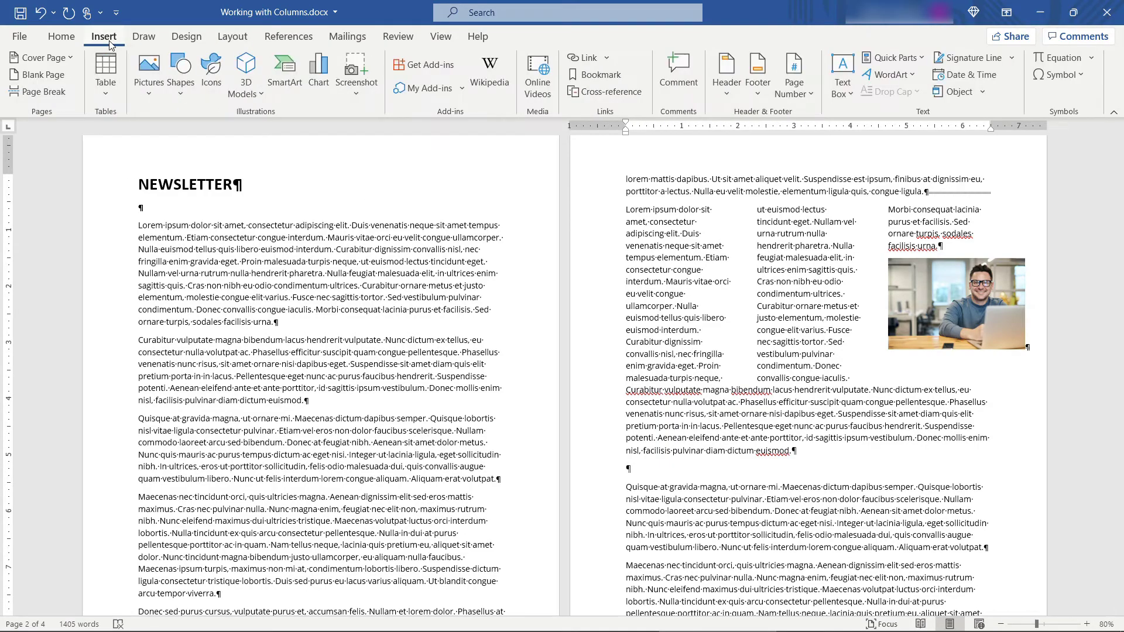
{"action": "left_click", "coordinate": [108, 91]}
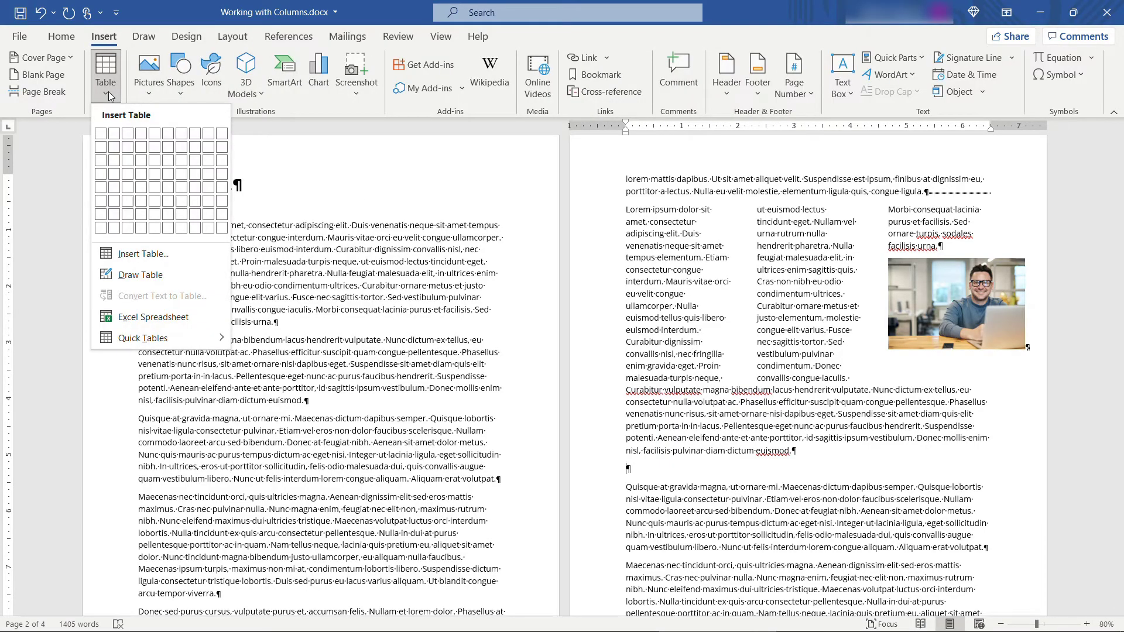
{"action": "left_click", "coordinate": [158, 159]}
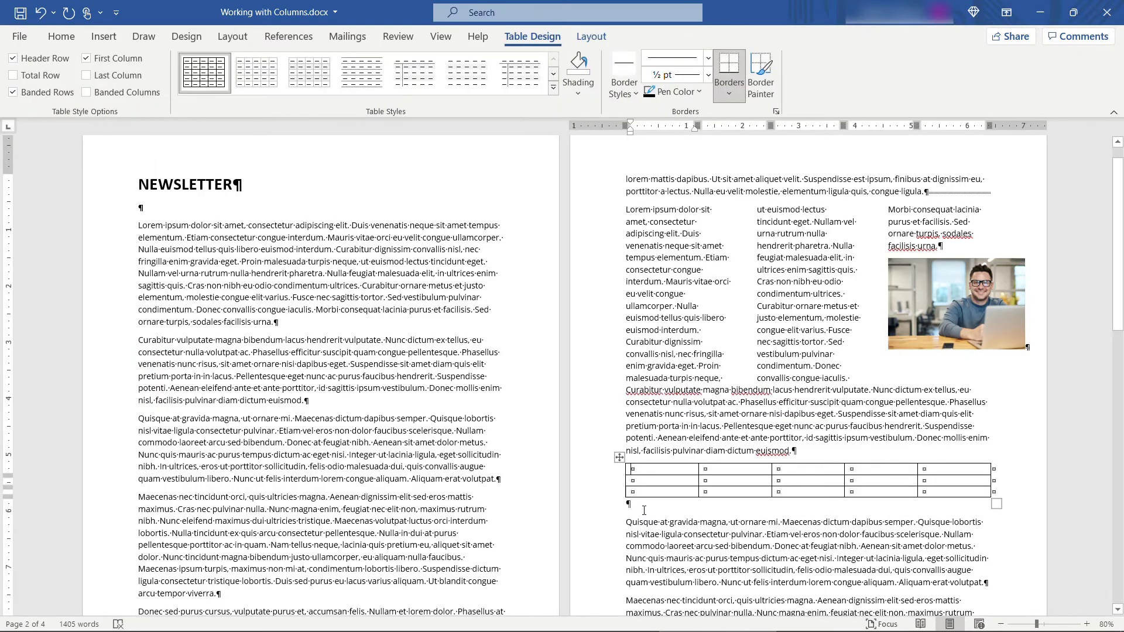
Type 'Text' in the table's first cell and 'TExt' in the second
{"action": "type", "text": "Text"}
{"action": "key", "text": "Tab"}
{"action": "type", "text": "TExt"}
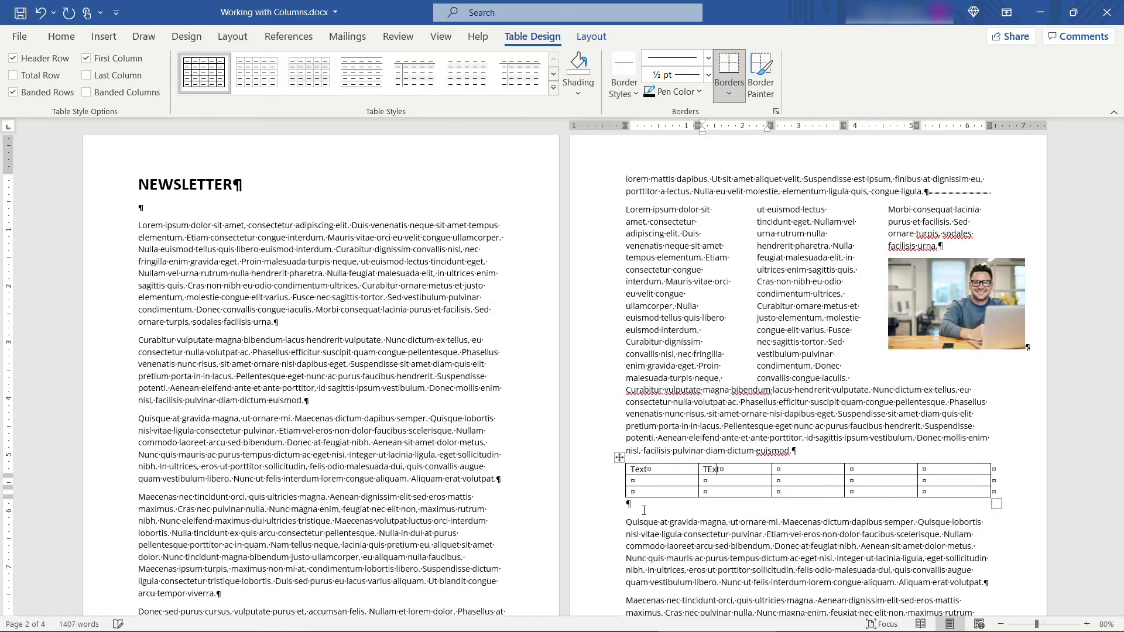